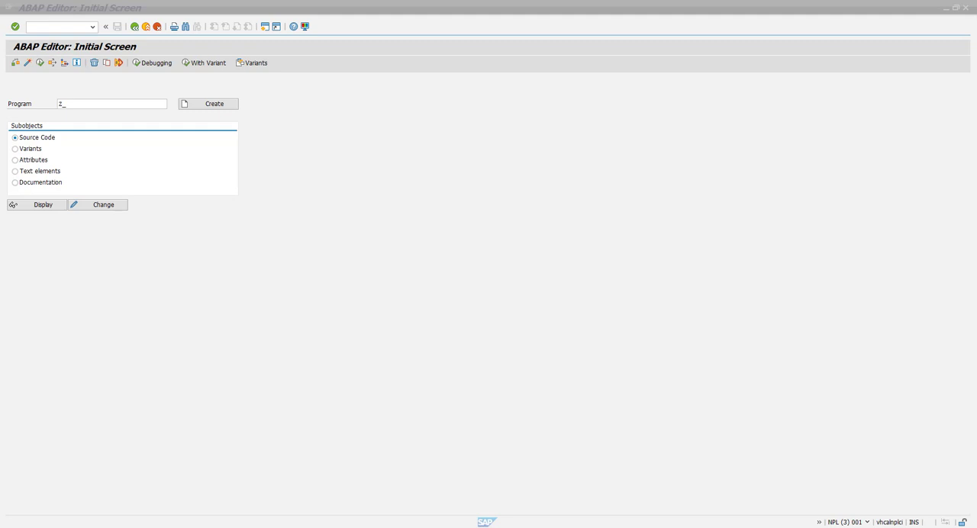
Step: Enter Z_rowObject as the program name in the SE38 Program field
{"action": "left_click", "coordinate": [78, 104]}
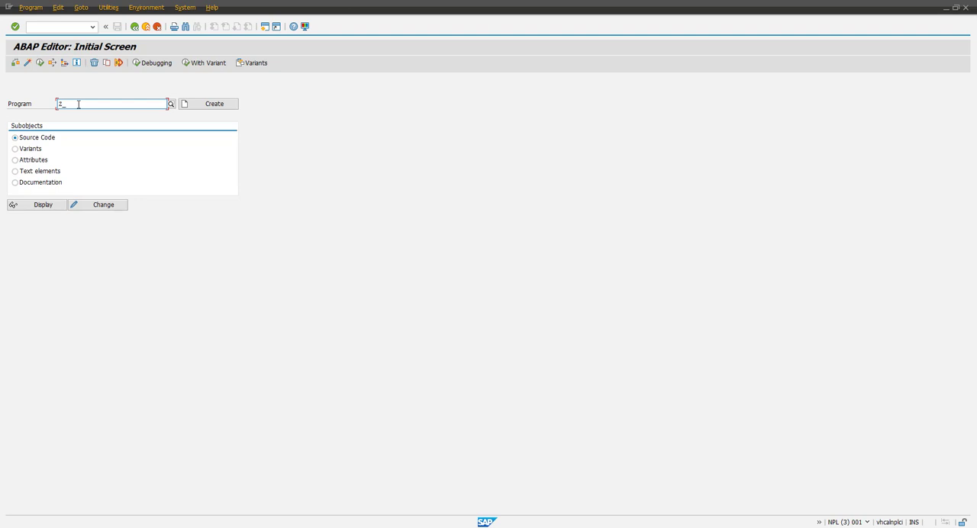
{"action": "type", "text": "rowfn"}
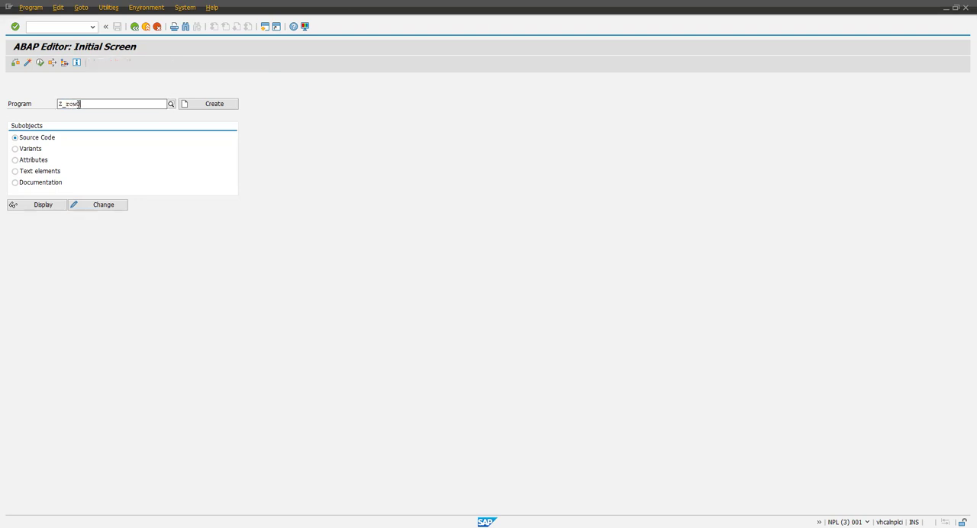
{"action": "type", "text": "bject"}
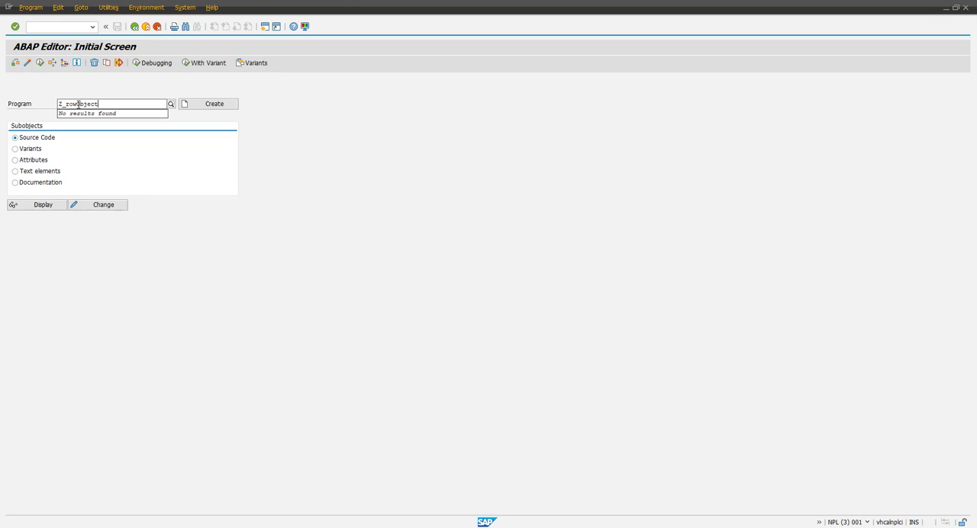
Step: Create the program as an executable titled 'Row Object demo' and save it as a local object
{"action": "left_click", "coordinate": [214, 103]}
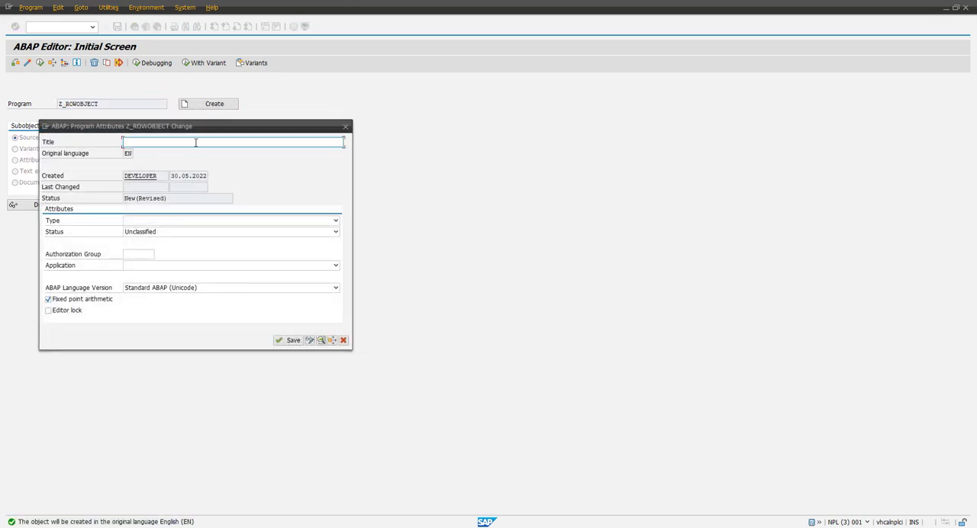
{"action": "type", "text": "Row Obje"}
{"action": "type", "text": "ct demo"}
{"action": "left_click", "coordinate": [197, 220]}
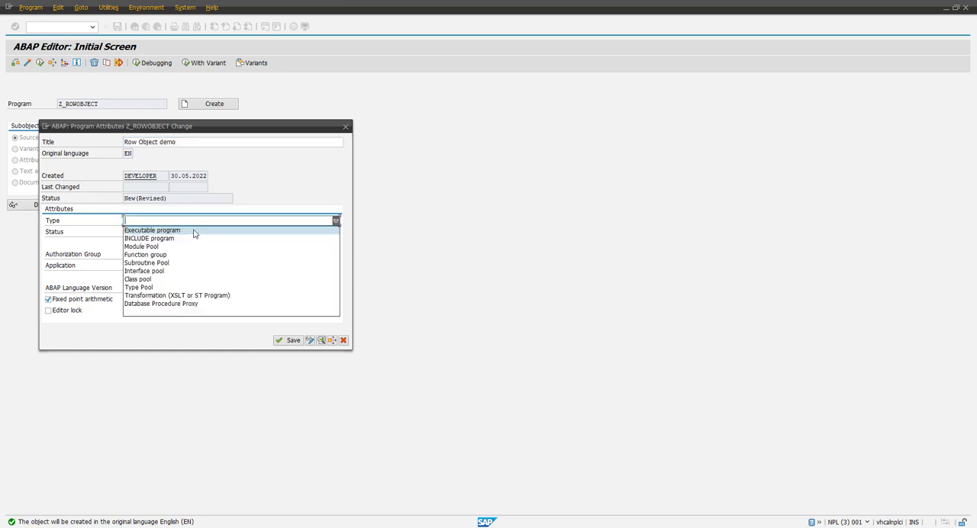
{"action": "left_click", "coordinate": [197, 226]}
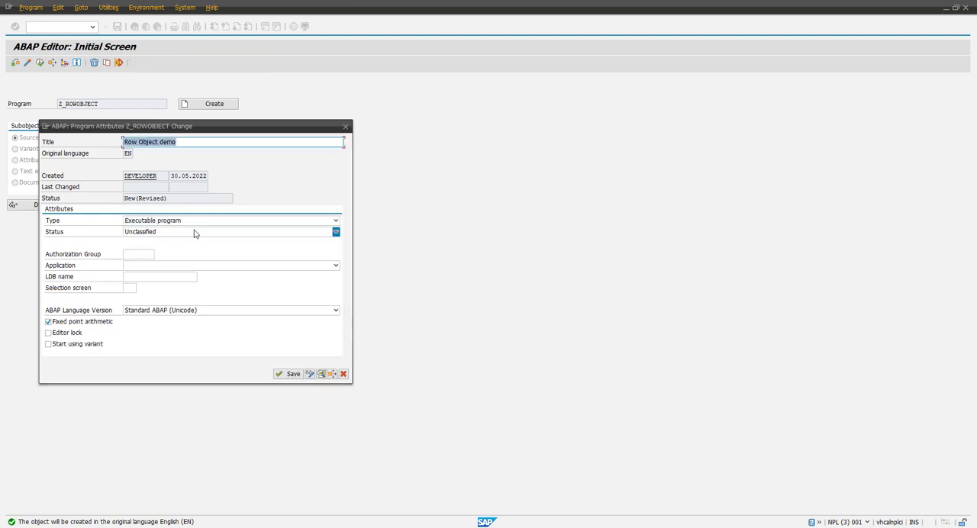
{"action": "left_click", "coordinate": [291, 374]}
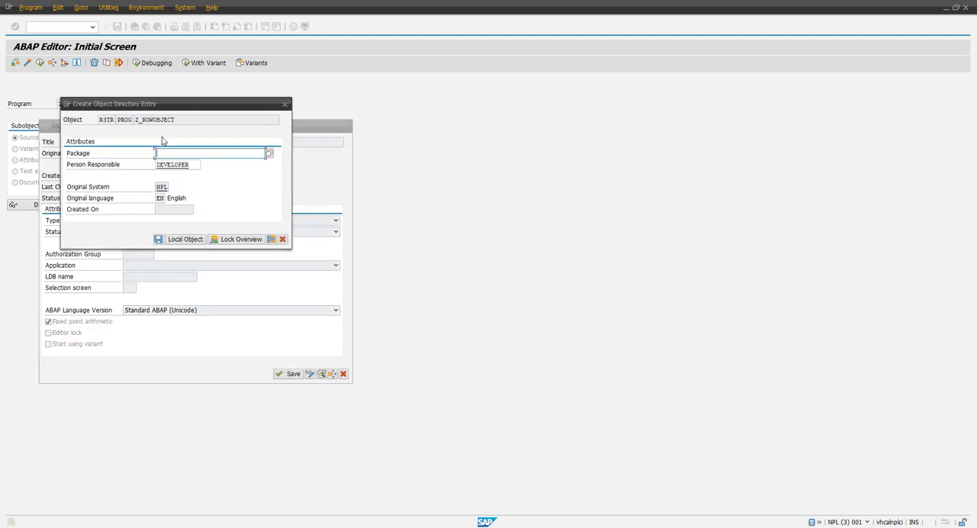
{"action": "left_click", "coordinate": [185, 239]}
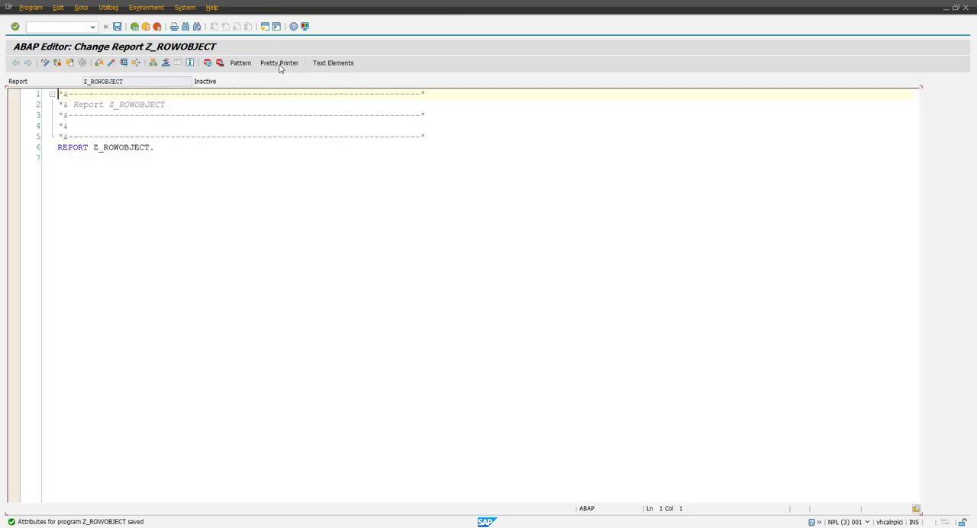
{"action": "left_click", "coordinate": [280, 62]}
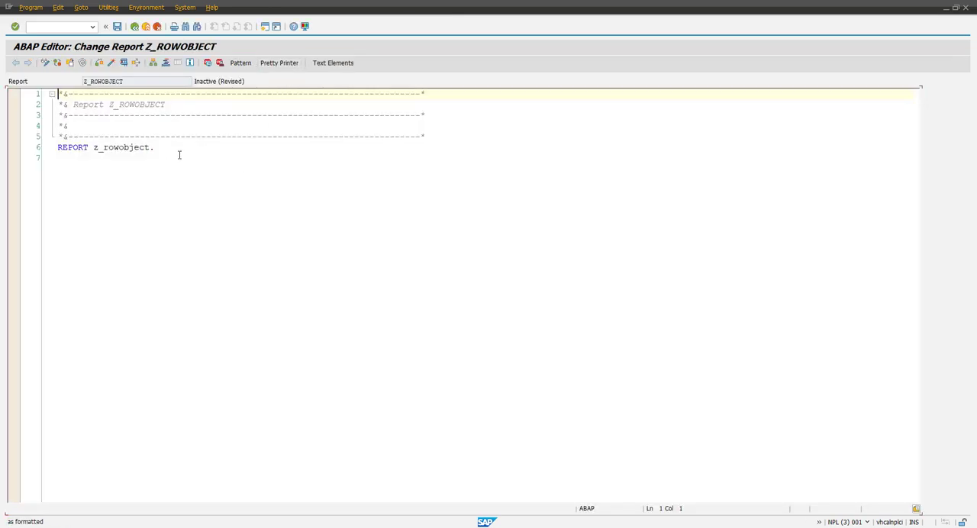
{"action": "left_click", "coordinate": [179, 147]}
{"action": "key", "text": "Return"}
{"action": "key", "text": "Return"}
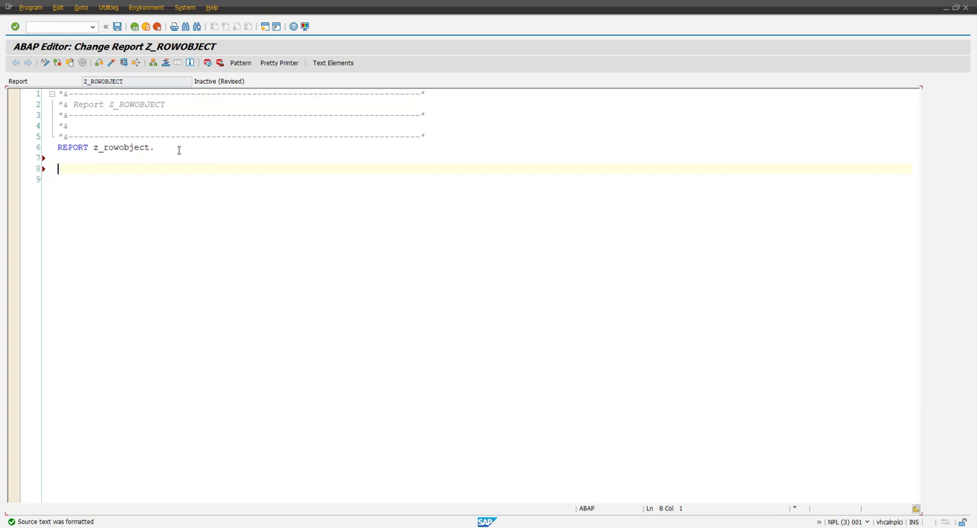
{"action": "type", "text": "Sele"}
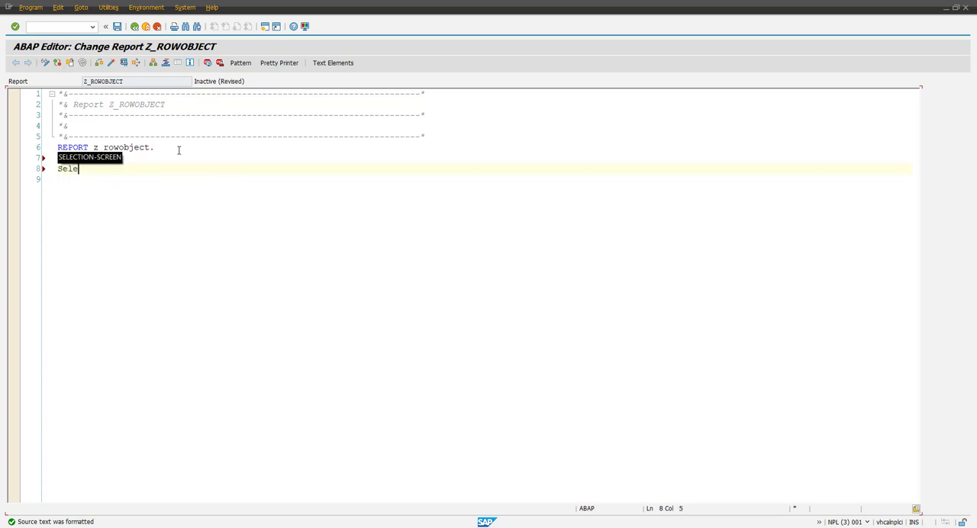
{"action": "type", "text": "ct "}
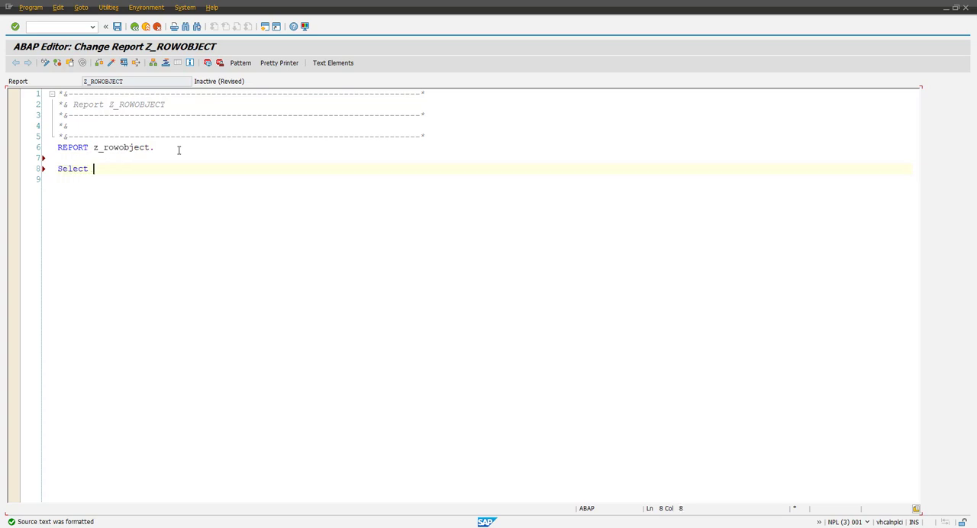
{"action": "type", "text": "* from "}
{"action": "type", "text": "SF"}
{"action": "type", "text": "FLI"}
{"action": "type", "text": " INNER JOI"}
{"action": "key", "text": "BackSpace"}
{"action": "key", "text": "BackSpace"}
{"action": "key", "text": "BackSpace"}
{"action": "type", "text": "into "}
{"action": "type", "text": "TABLE "}
{"action": "type", "text": "@DATA"}
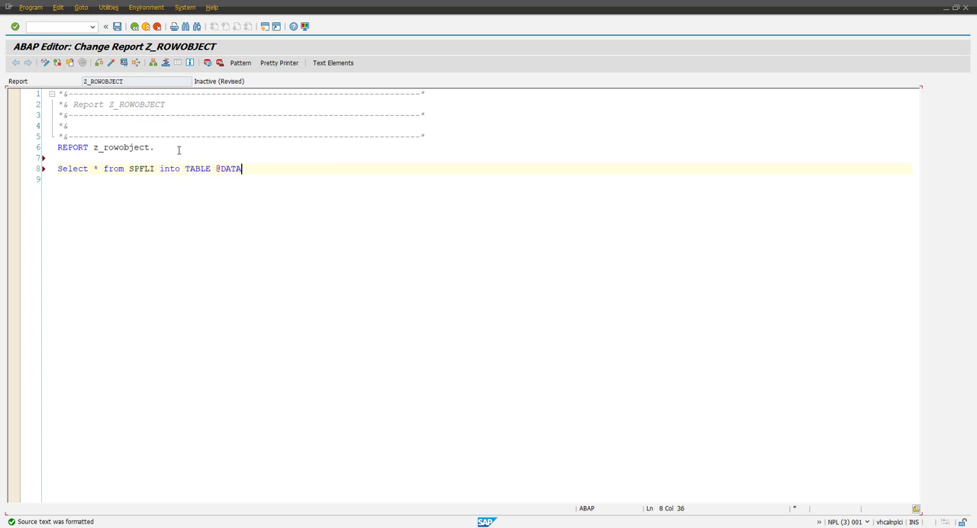
{"action": "type", "text": "(lt"}
{"action": "type", "text": "_spfli"}
{"action": "type", "text": ")."}
{"action": "key", "text": "Return"}
{"action": "key", "text": "BackSpace"}
{"action": "key", "text": "BackSpace"}
{"action": "key", "text": "Return"}
Step: Insert a LOOP AT lt_spfli INTO ... ENDLOOP block on line 10 via code completion
{"action": "left_click", "coordinate": [179, 149]}
{"action": "type", "text": "loo"}
{"action": "key", "text": "BackSpace"}
{"action": "key", "text": "BackSpace"}
{"action": "key", "text": "BackSpace"}
{"action": "left_click", "coordinate": [90, 193]}
{"action": "type", "text": "loo"}
{"action": "key", "text": "Tab"}
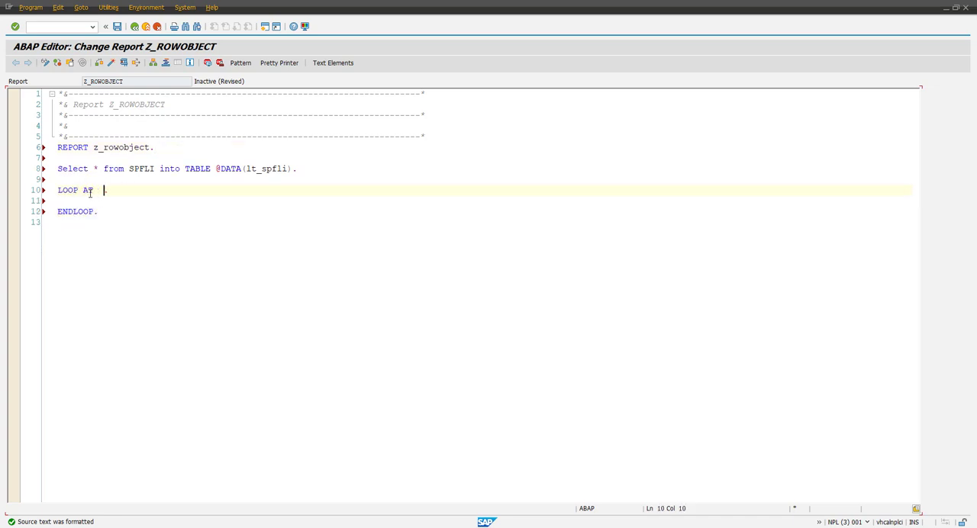
{"action": "key", "text": "Left"}
{"action": "type", "text": "lt"}
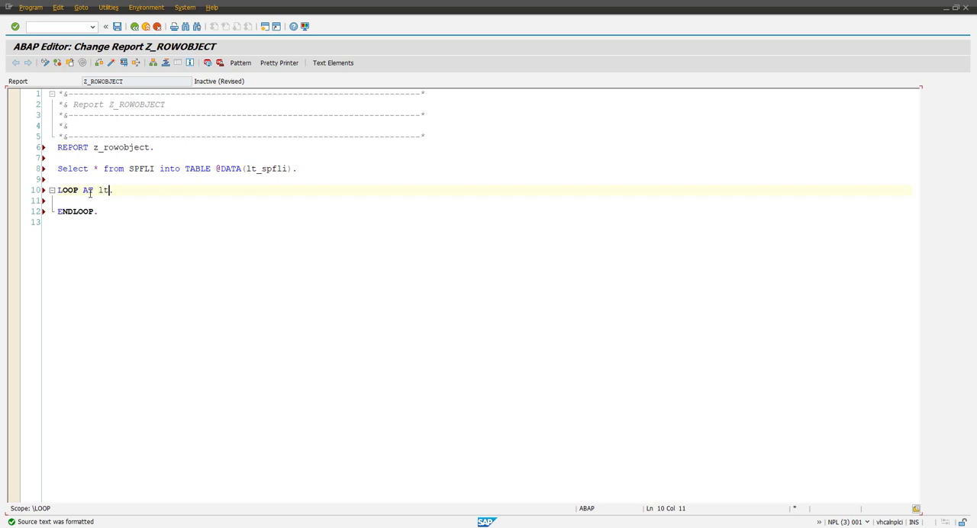
{"action": "type", "text": "_spf"}
{"action": "key", "text": "Tab"}
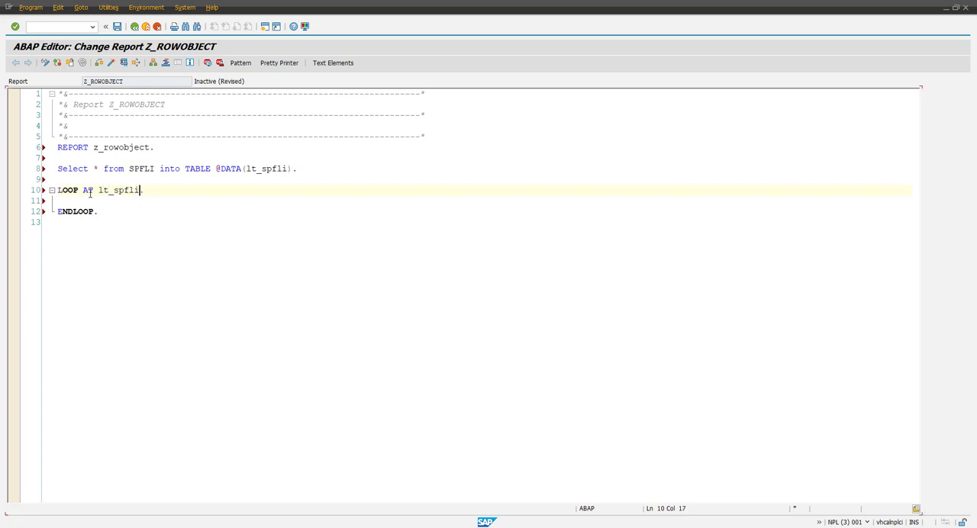
{"action": "type", "text": "in"}
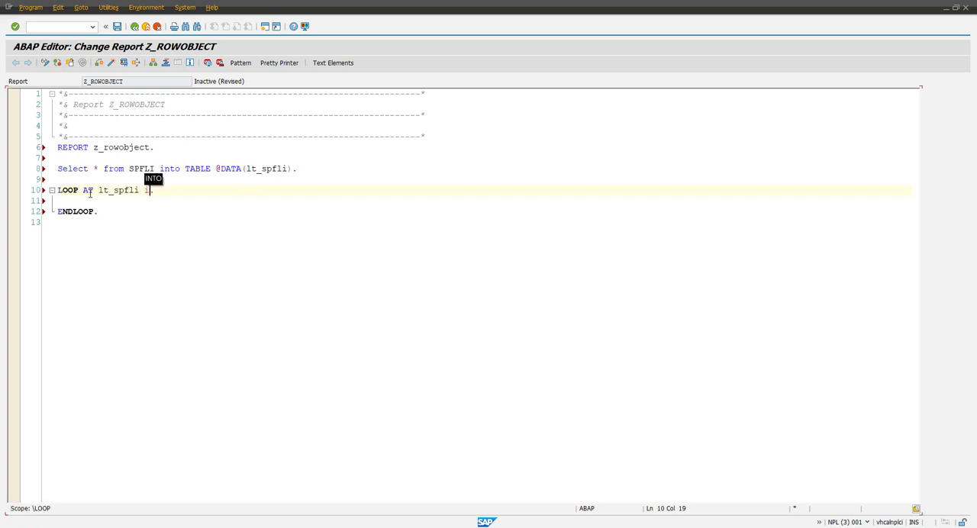
{"action": "key", "text": "Tab"}
{"action": "type", "text": "workares"}
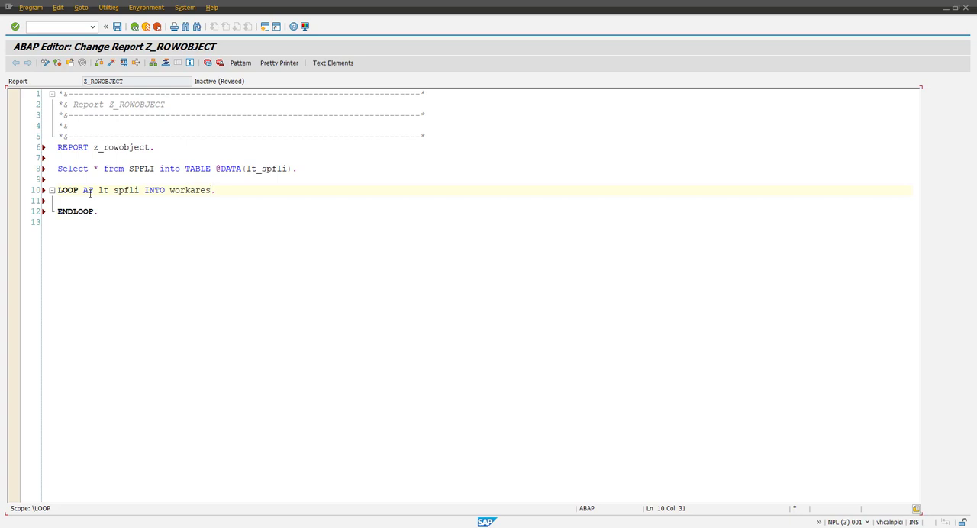
Step: Review the workares target word and move to the empty loop body on line 11
{"action": "left_click", "coordinate": [186, 190]}
{"action": "double_click", "coordinate": [180, 190]}
{"action": "left_click", "coordinate": [223, 191]}
{"action": "left_click", "coordinate": [195, 203]}
Step: Replace INTO workares with ASSIGNING FIELD-SYMBOL(<lfs_spfli>) in the loop header
{"action": "left_click_drag", "start_coordinate": [142, 190], "coordinate": [249, 191]}
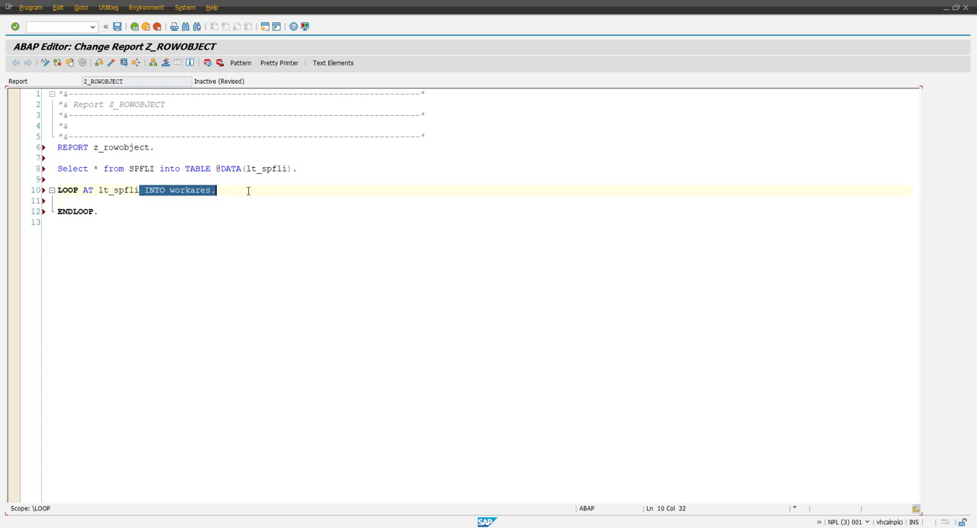
{"action": "key", "text": "Delete"}
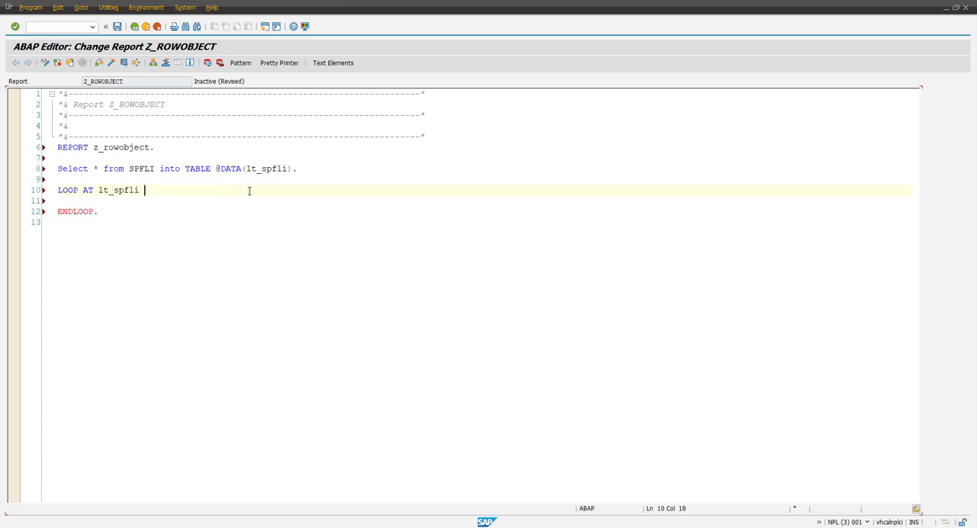
{"action": "type", "text": "ASSIGNING "}
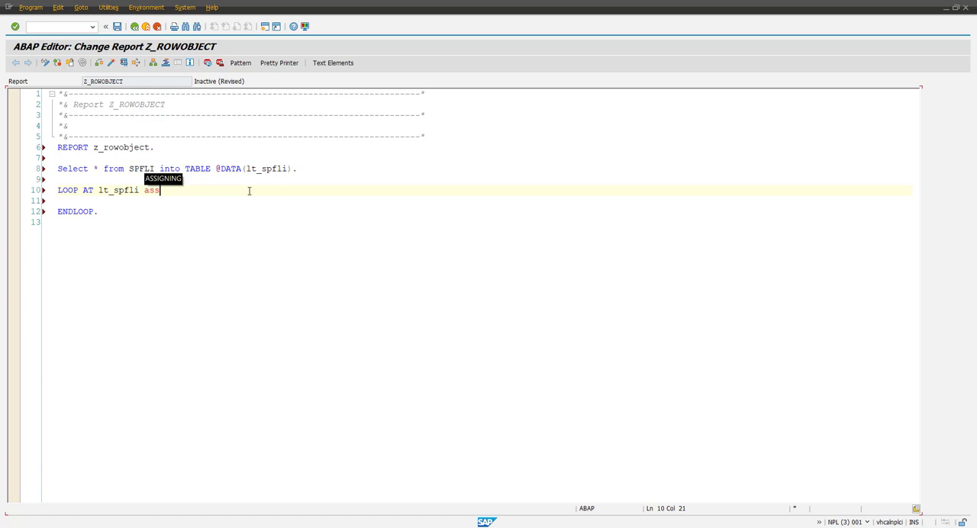
{"action": "type", "text": "FIEL"}
{"action": "key", "text": "Tab"}
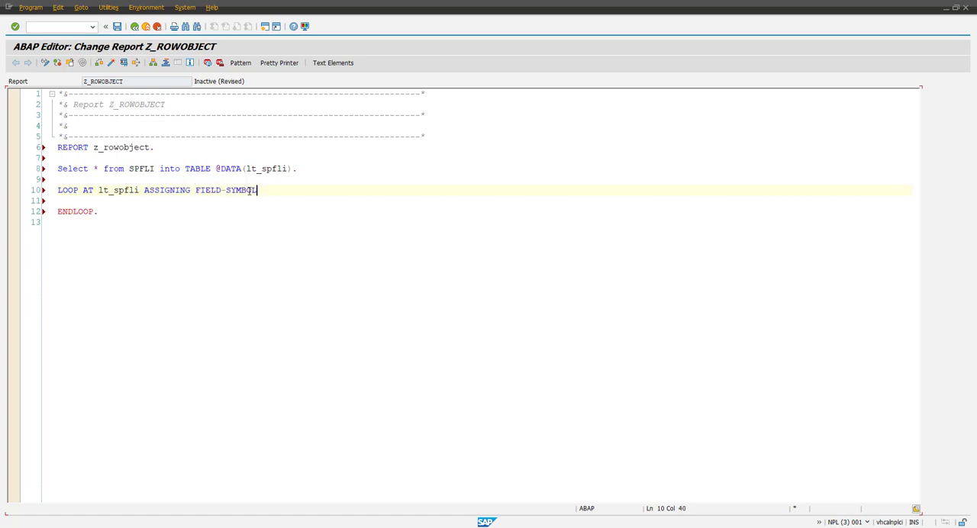
{"action": "type", "text": "("}
{"action": "type", "text": "<"}
{"action": "type", "text": "lfs"}
{"action": "type", "text": "_"}
{"action": "type", "text": "spfli"}
{"action": "key", "text": "Right"}
{"action": "key", "text": "shift+ctrl+Left"}
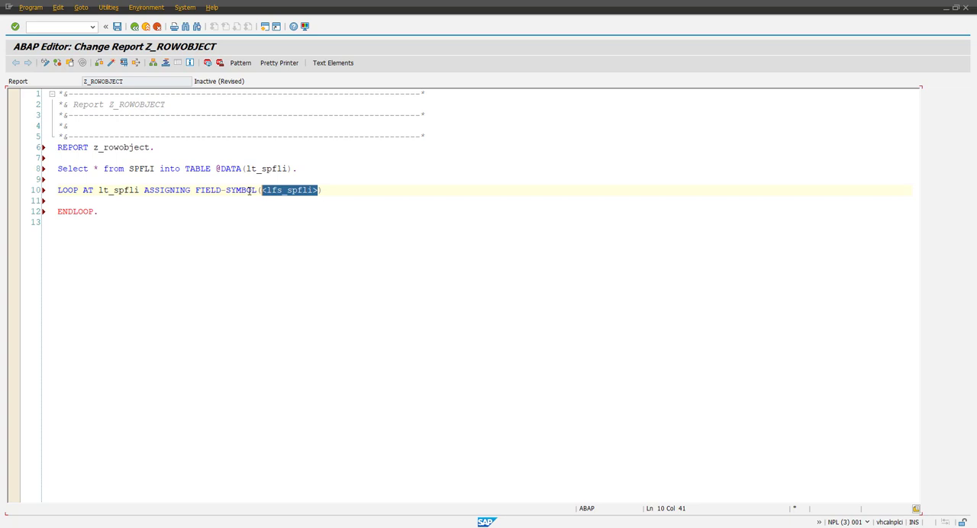
Step: Remove the stray dash after <lfs_spfli> and select the field-symbol clause
{"action": "key", "text": "End"}
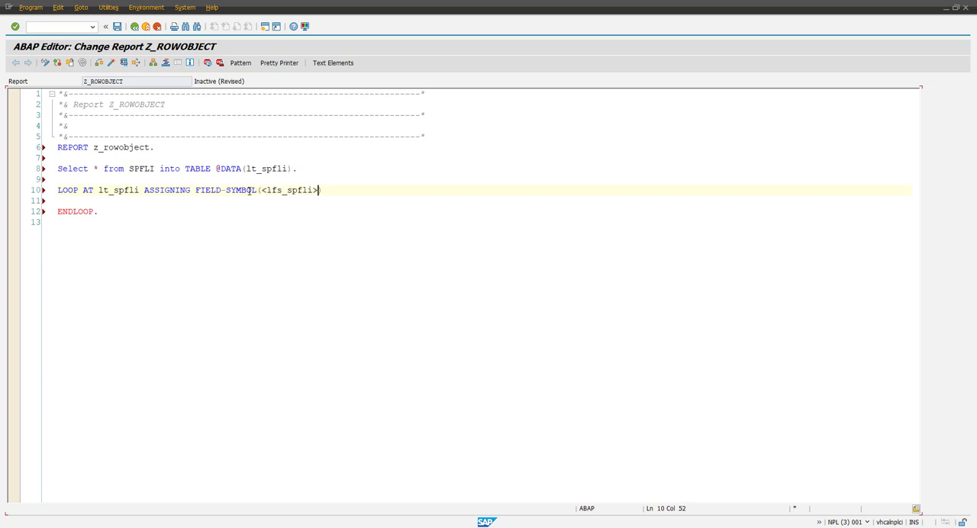
{"action": "type", "text": "-"}
{"action": "type", "text": ">"}
{"action": "key", "text": "BackSpace"}
{"action": "key", "text": "BackSpace"}
{"action": "type", "text": ")"}
{"action": "key", "text": "ctrl+shift+Left"}
{"action": "key", "text": "ctrl+shift+Left"}
{"action": "key", "text": "ctrl+shift+Left"}
{"action": "key", "text": "shift+Left"}
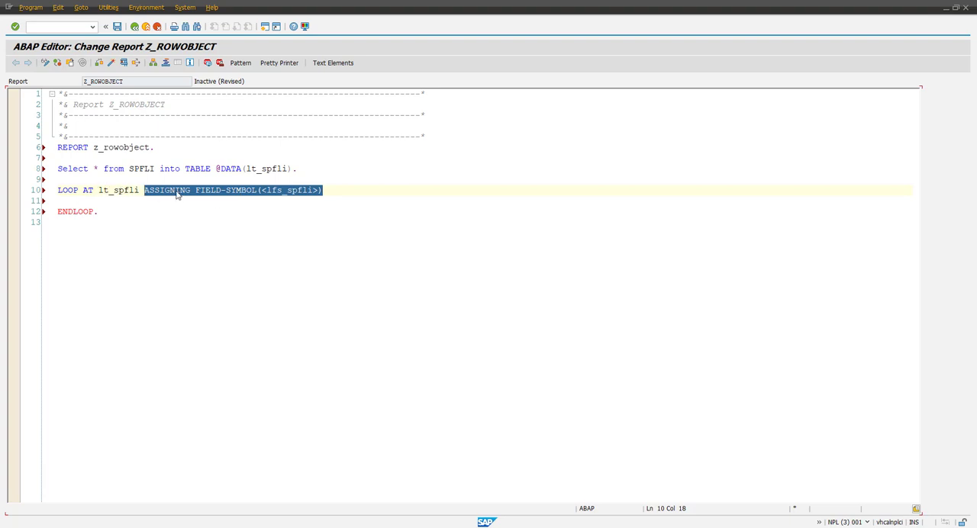
Step: Replace the field-symbol clause with REFERENCE INTO DATA(lo_spfli). in the loop header
{"action": "left_click", "coordinate": [292, 190]}
{"action": "left_click_drag", "start_coordinate": [144, 190], "coordinate": [333, 189]}
{"action": "key", "text": "Delete"}
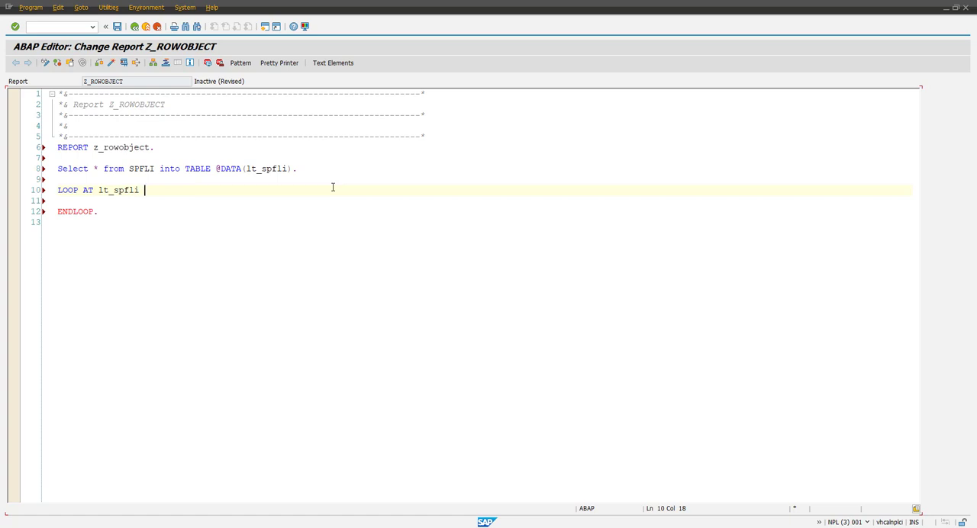
{"action": "type", "text": "re"}
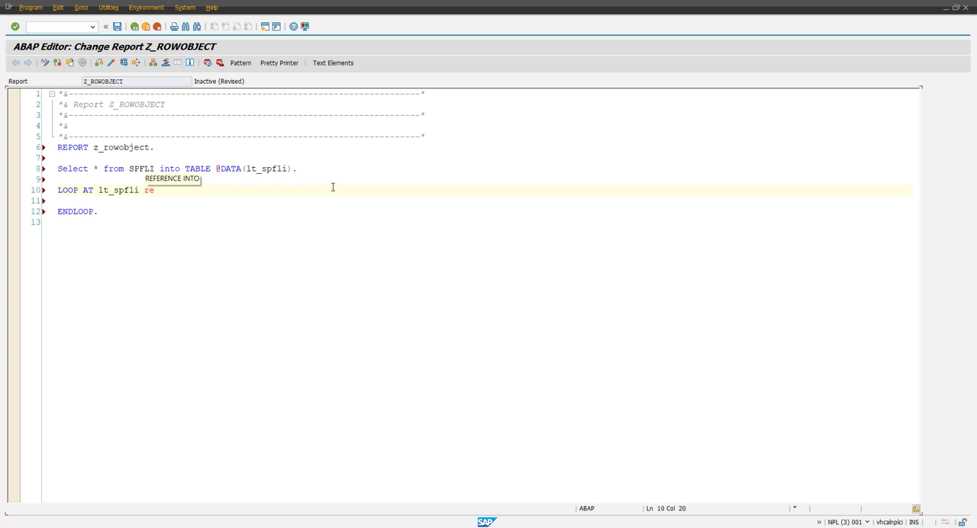
{"action": "key", "text": "Tab"}
{"action": "type", "text": "D"}
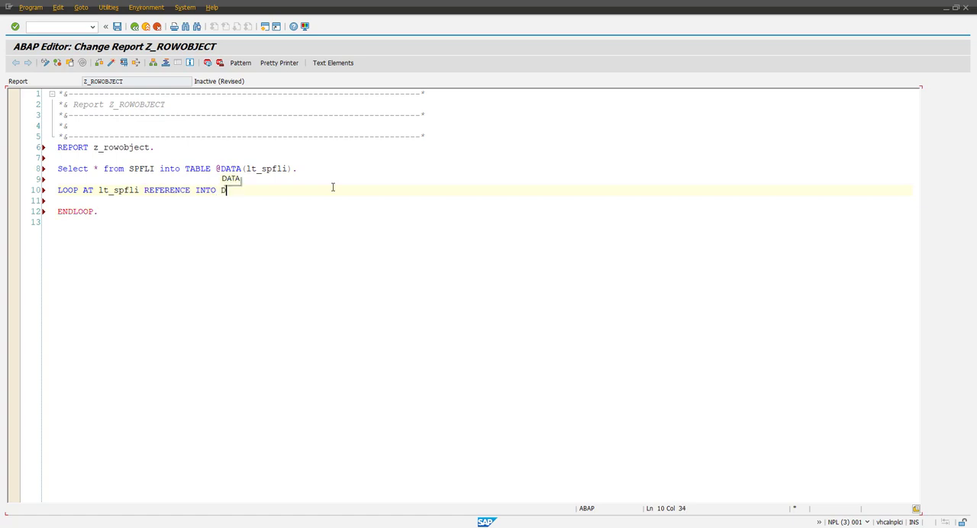
{"action": "type", "text": "ATA("}
{"action": "type", "text": "lo_"}
{"action": "type", "text": "spfli"}
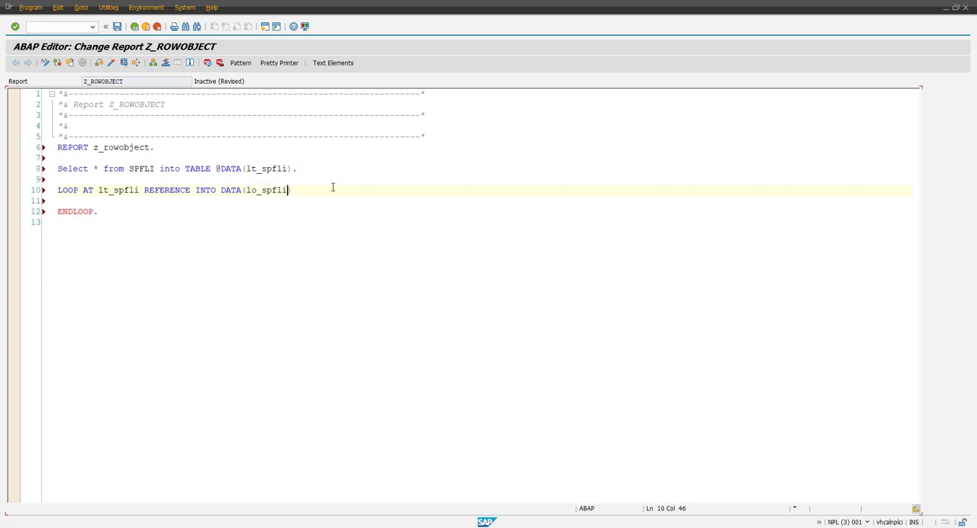
{"action": "key", "text": "shift+Left"}
{"action": "key", "text": "shift+Left"}
{"action": "key", "text": "shift+Left"}
{"action": "key", "text": "shift+Left"}
{"action": "key", "text": "shift+Left"}
{"action": "key", "text": "shift+Left"}
{"action": "key", "text": "shift+Left"}
{"action": "key", "text": "shift+Left"}
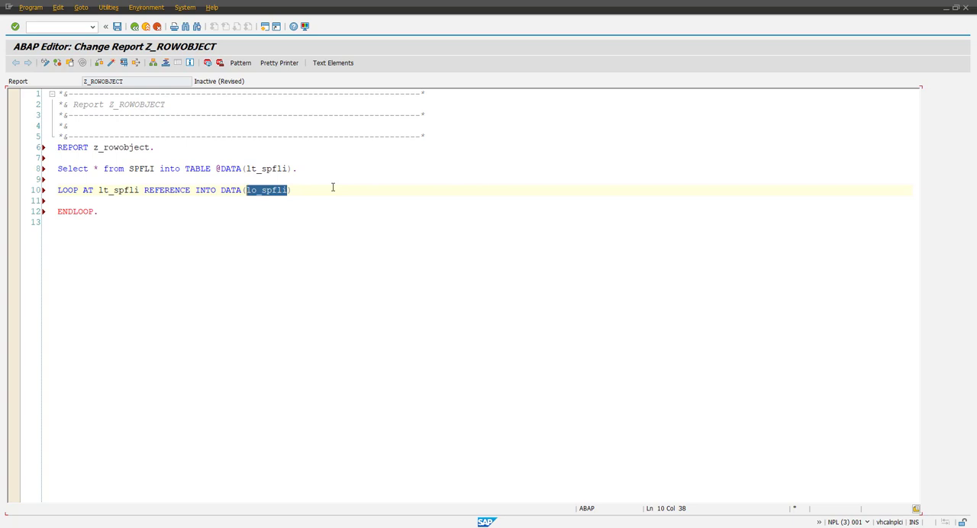
{"action": "key", "text": "End"}
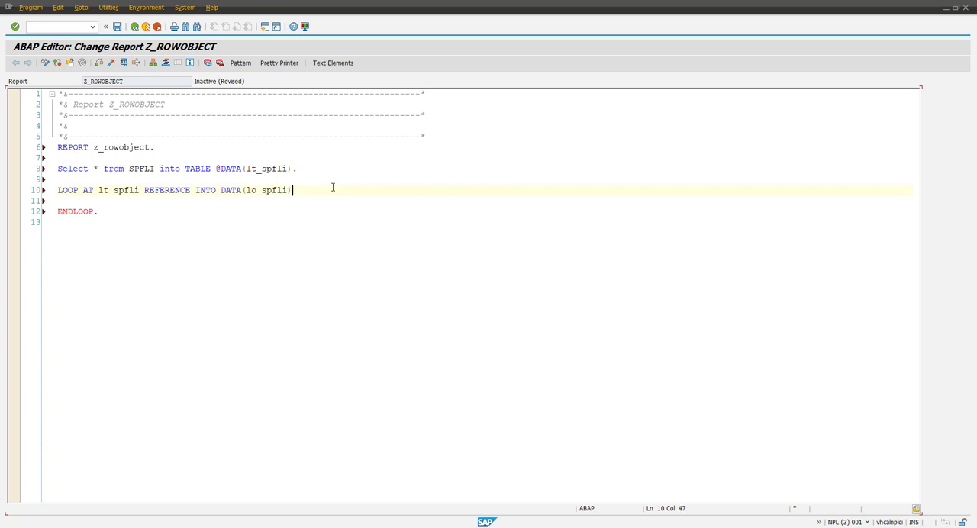
{"action": "type", "text": "."}
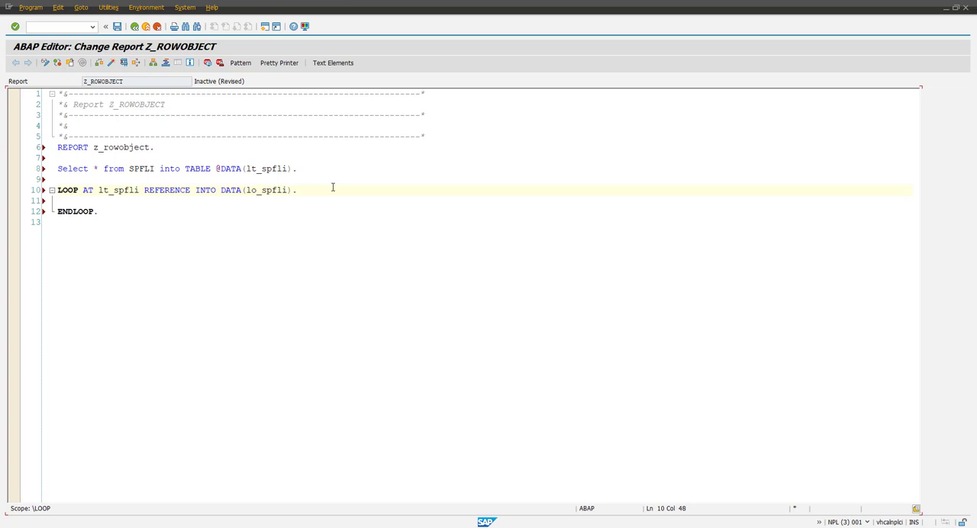
Step: Open a single line in the loop body and start a write of lo_spfli->
{"action": "key", "text": "Return"}
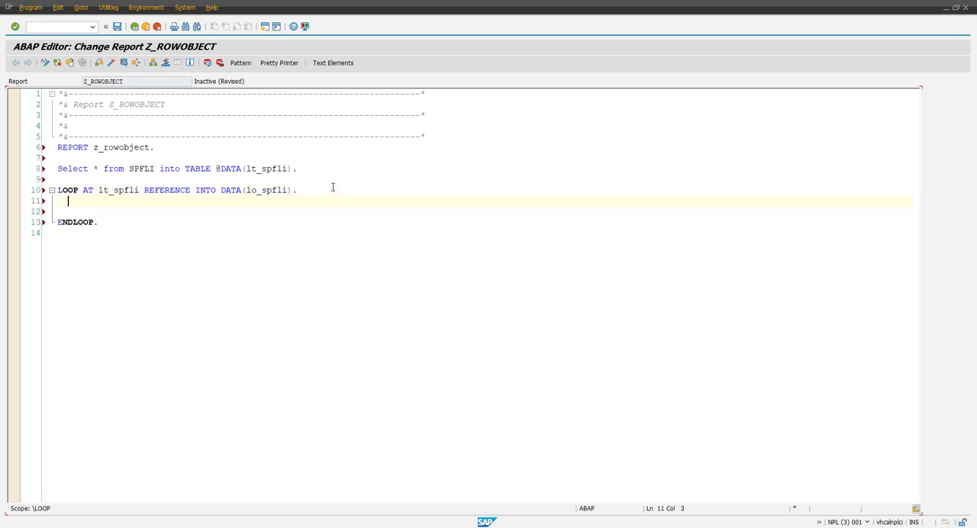
{"action": "key", "text": "BackSpace"}
{"action": "key", "text": "BackSpace"}
{"action": "key", "text": "Delete"}
{"action": "type", "text": "wri"}
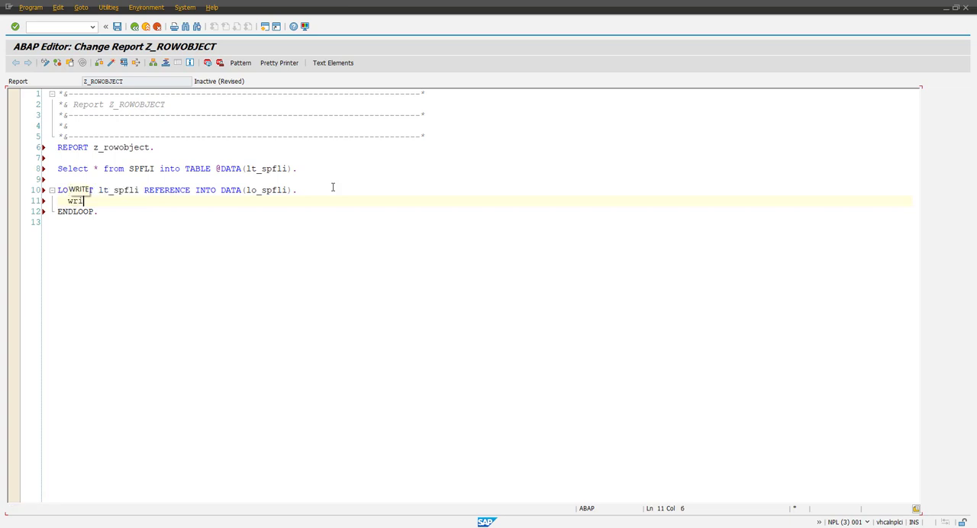
{"action": "type", "text": "te:"}
{"action": "type", "text": " /"}
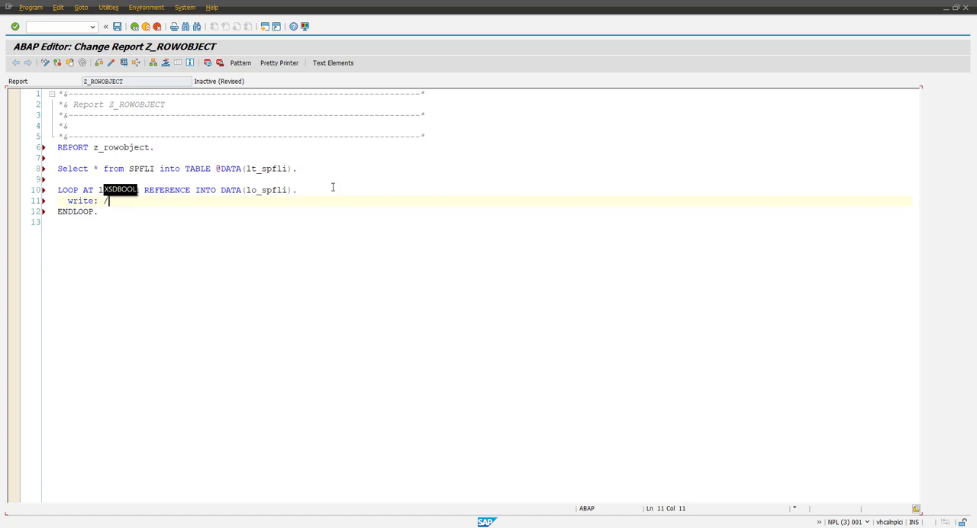
{"action": "type", "text": " lo"}
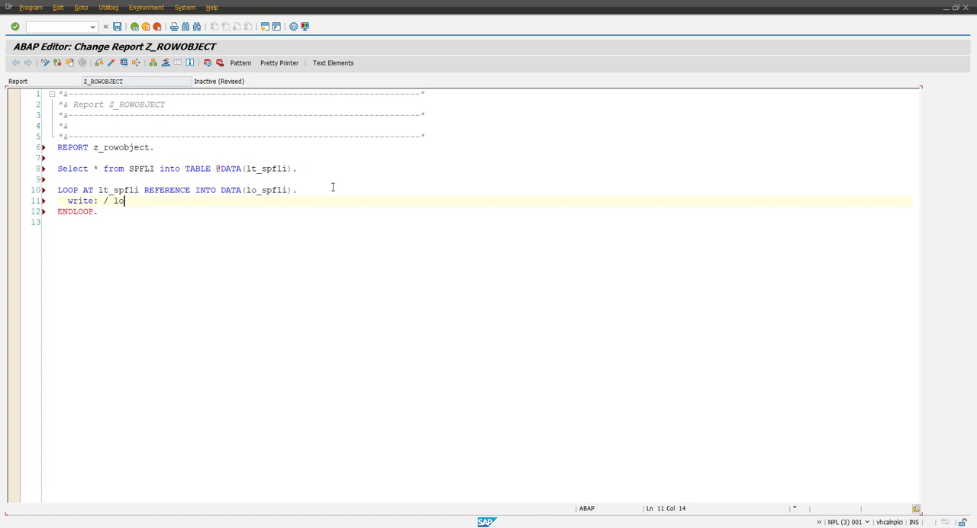
{"action": "type", "text": "_s"}
{"action": "key", "text": "Tab"}
{"action": "type", "text": "->"}
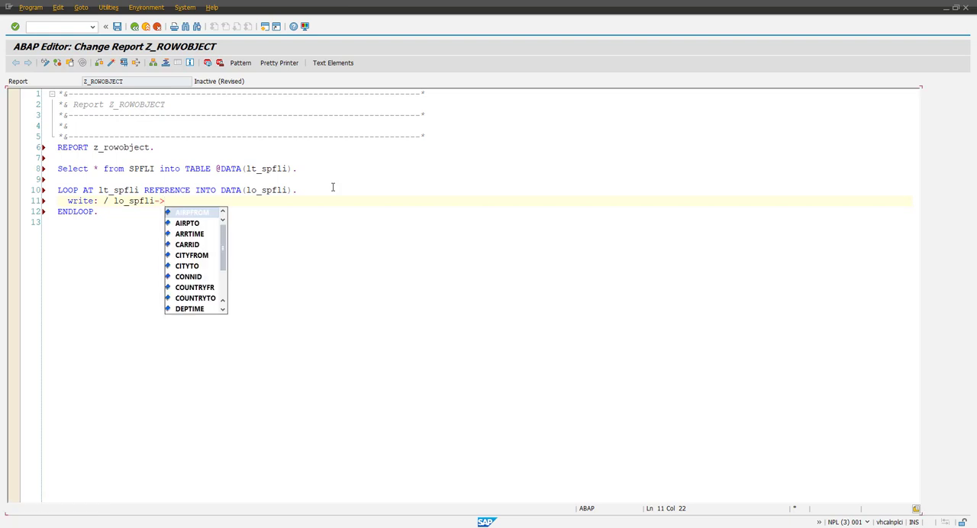
Step: Choose cityfrom from the row components, then activate and run the report with F8
{"action": "key", "text": "Down"}
{"action": "key", "text": "Down"}
{"action": "key", "text": "Down"}
{"action": "key", "text": "Down"}
{"action": "key", "text": "Down"}
{"action": "key", "text": "Down"}
{"action": "key", "text": "Down"}
{"action": "key", "text": "Down"}
{"action": "key", "text": "Down"}
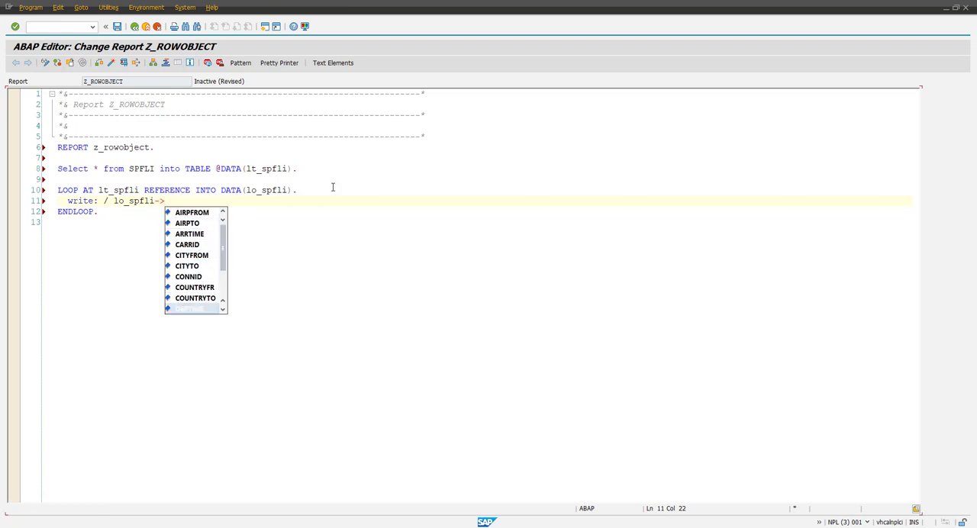
{"action": "key", "text": "Down"}
{"action": "key", "text": "Down"}
{"action": "key", "text": "Down"}
{"action": "key", "text": "Down"}
{"action": "key", "text": "Down"}
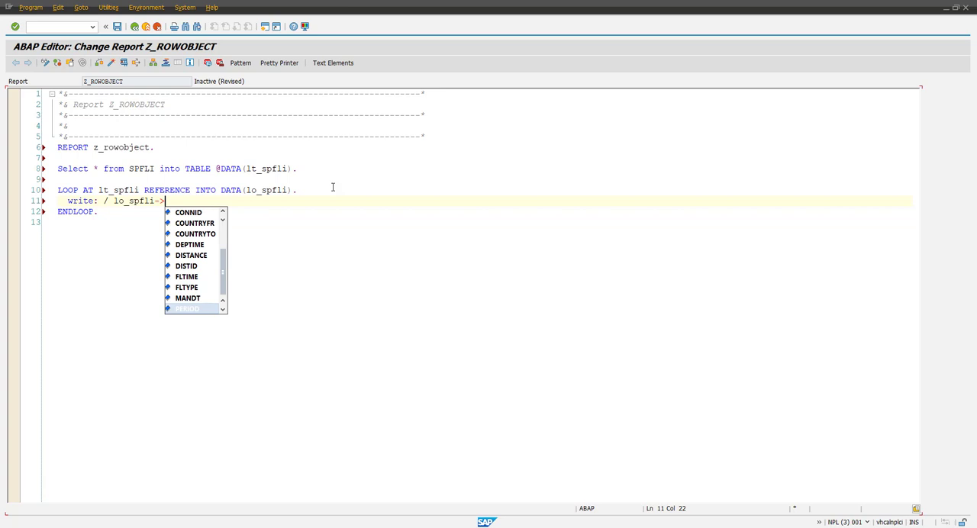
{"action": "key", "text": "Up"}
{"action": "key", "text": "Up"}
{"action": "key", "text": "Up"}
{"action": "key", "text": "Up"}
{"action": "key", "text": "Up"}
{"action": "key", "text": "Up"}
{"action": "key", "text": "Up"}
{"action": "key", "text": "Up"}
{"action": "key", "text": "Up"}
{"action": "key", "text": "Up"}
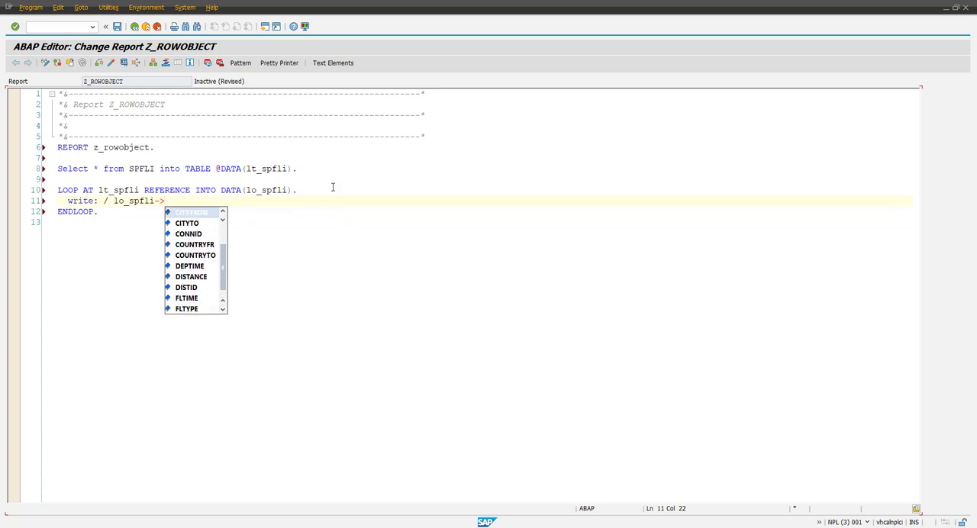
{"action": "key", "text": "Up"}
{"action": "key", "text": "Up"}
{"action": "key", "text": "Up"}
{"action": "key", "text": "Down"}
{"action": "key", "text": "Down"}
{"action": "key", "text": "Down"}
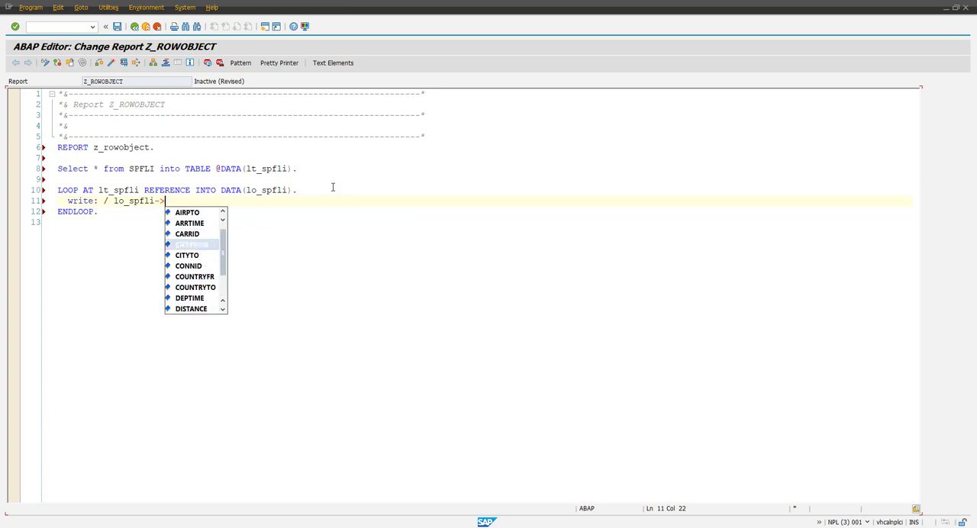
{"action": "key", "text": "Return"}
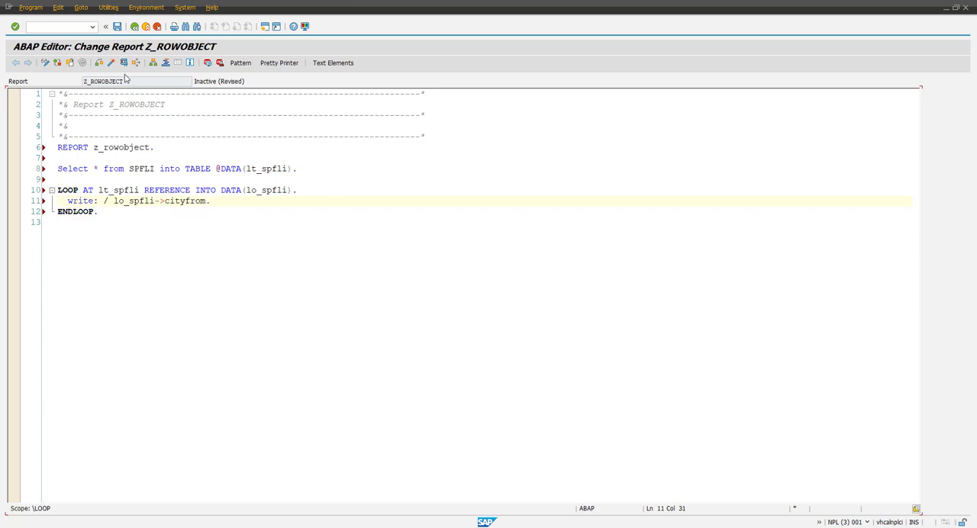
{"action": "key", "text": "F8"}
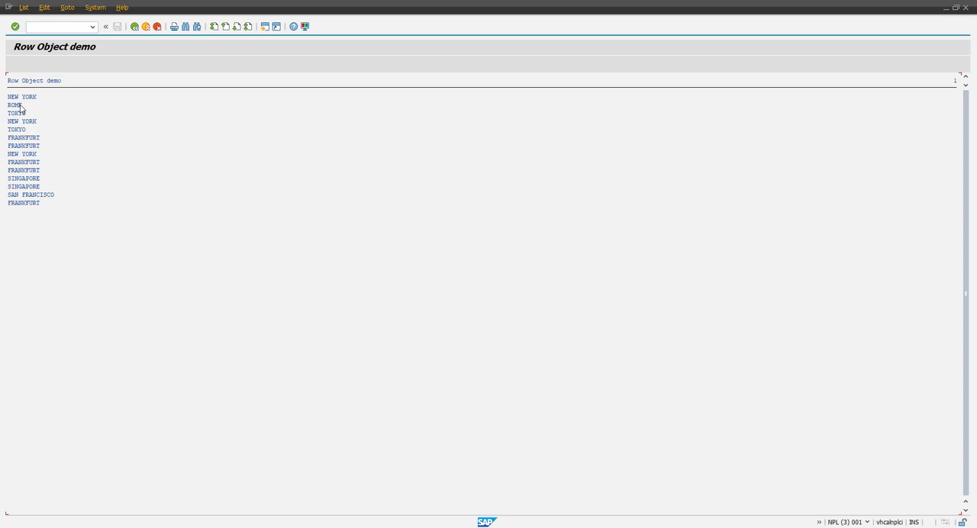
{"action": "left_click_drag", "start_coordinate": [38, 96], "coordinate": [30, 214]}
Step: Return to the source and highlight cityfrom and lo_spfli on the write line
{"action": "left_click", "coordinate": [135, 27]}
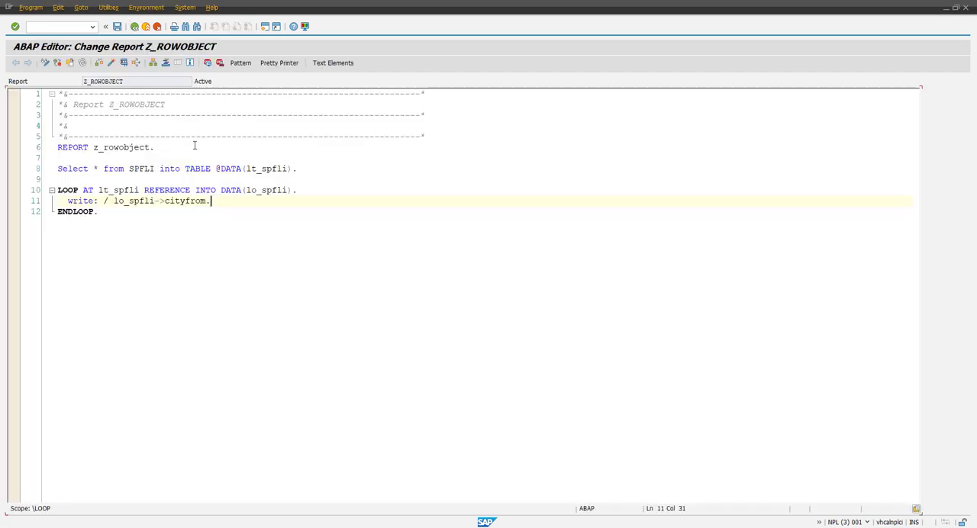
{"action": "left_click_drag", "start_coordinate": [165, 200], "coordinate": [208, 201]}
{"action": "left_click", "coordinate": [217, 214]}
{"action": "left_click_drag", "start_coordinate": [113, 200], "coordinate": [155, 200]}
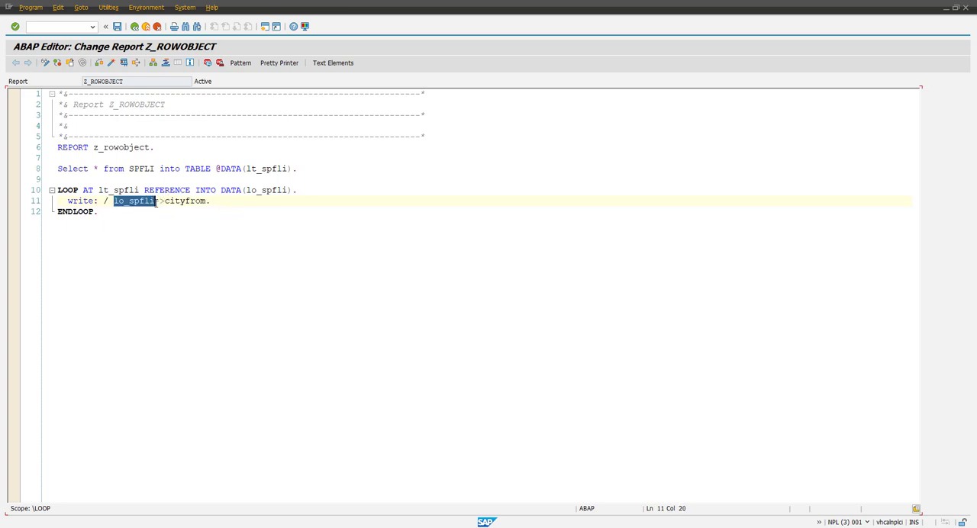
{"action": "left_click", "coordinate": [225, 201]}
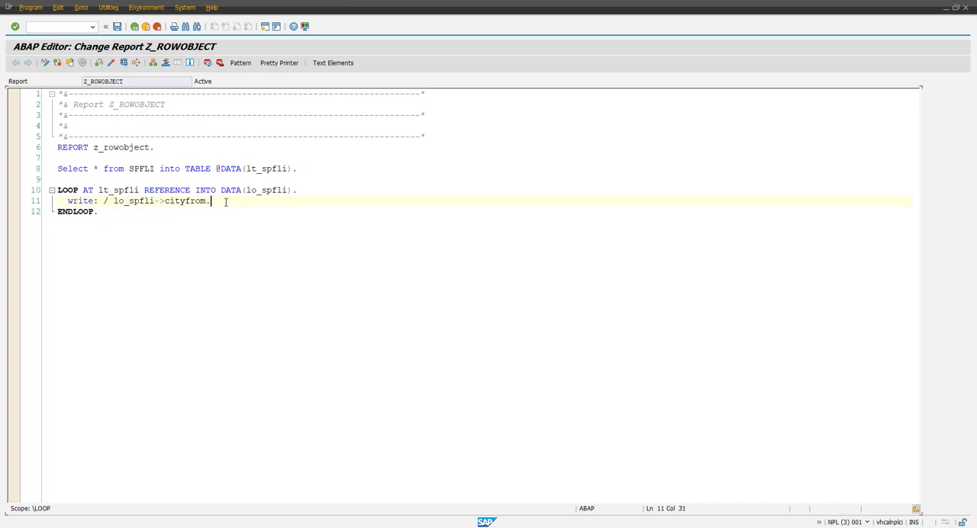
Step: Set a session breakpoint on the LOOP line and run the report under the debugger
{"action": "left_click", "coordinate": [58, 190]}
{"action": "key", "text": "ctrl+shift+F12"}
{"action": "key", "text": "F8"}
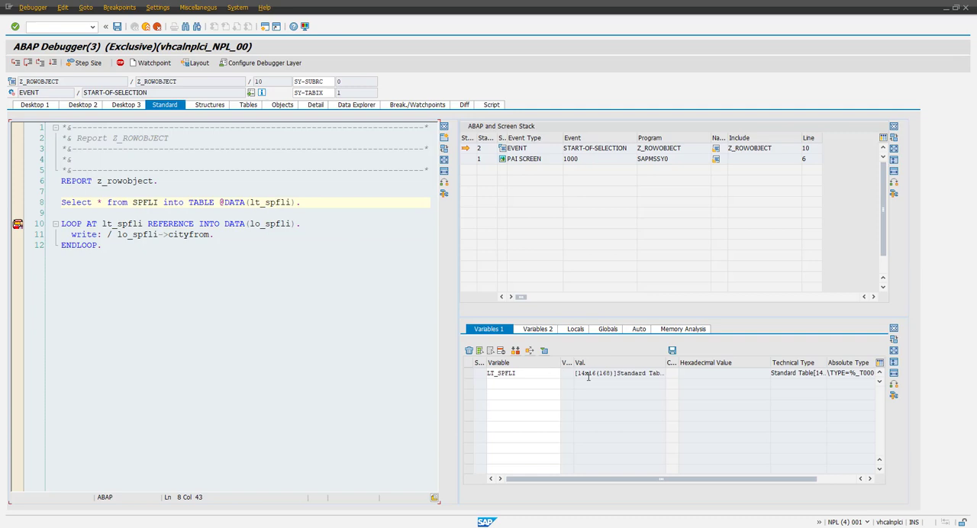
Step: Show LT_SPFLI's 14 rows, highlight the CITYFROM column, and return to Desktop 3
{"action": "double_click", "coordinate": [502, 374]}
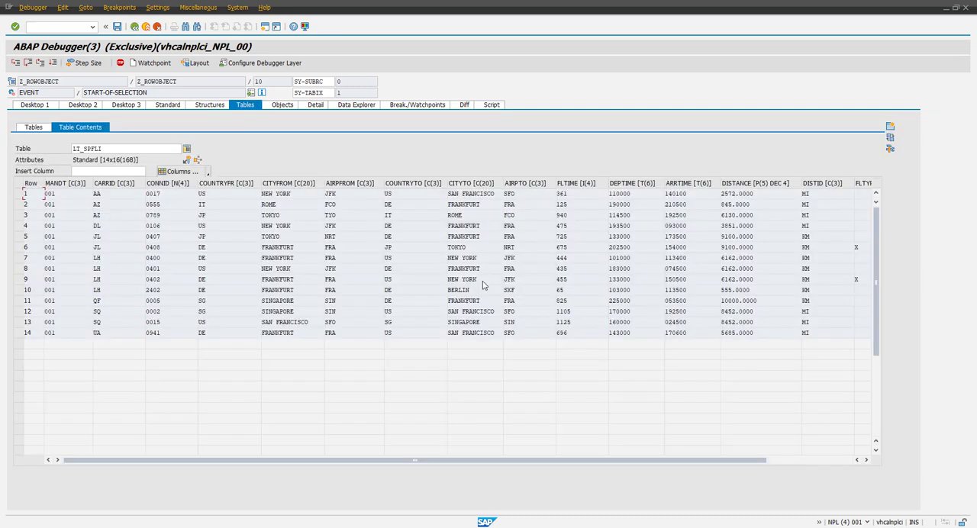
{"action": "left_click", "coordinate": [289, 183]}
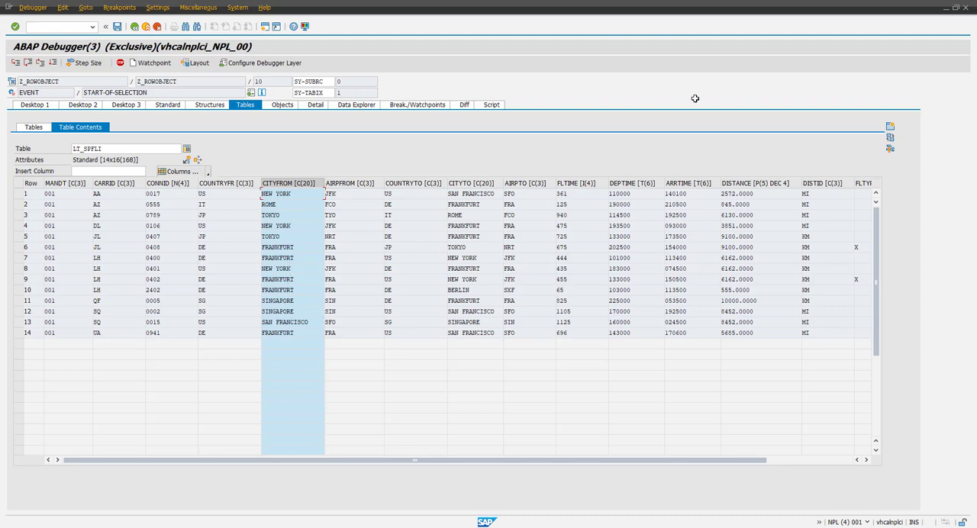
{"action": "left_click", "coordinate": [124, 105]}
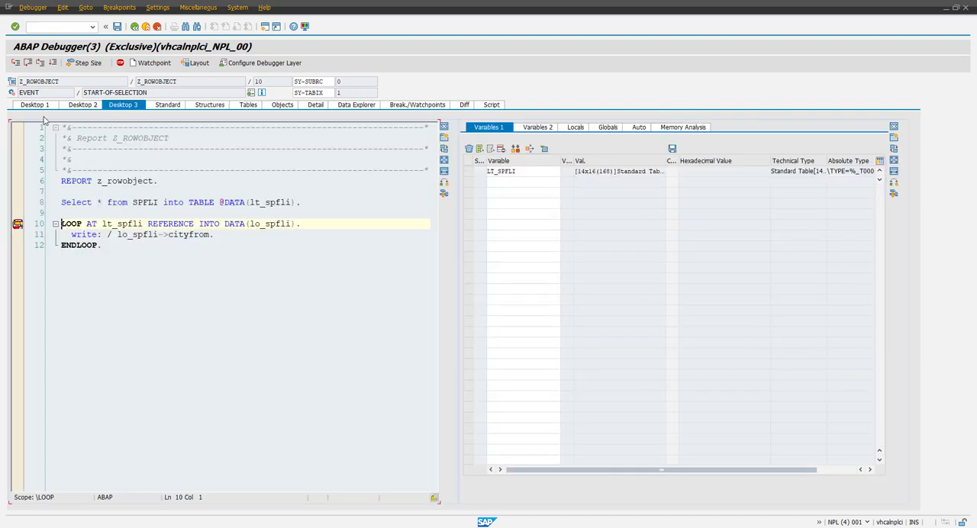
Step: Single-step to the write statement and open the LO_SPFLI reference details
{"action": "left_click", "coordinate": [27, 63]}
{"action": "double_click", "coordinate": [267, 224]}
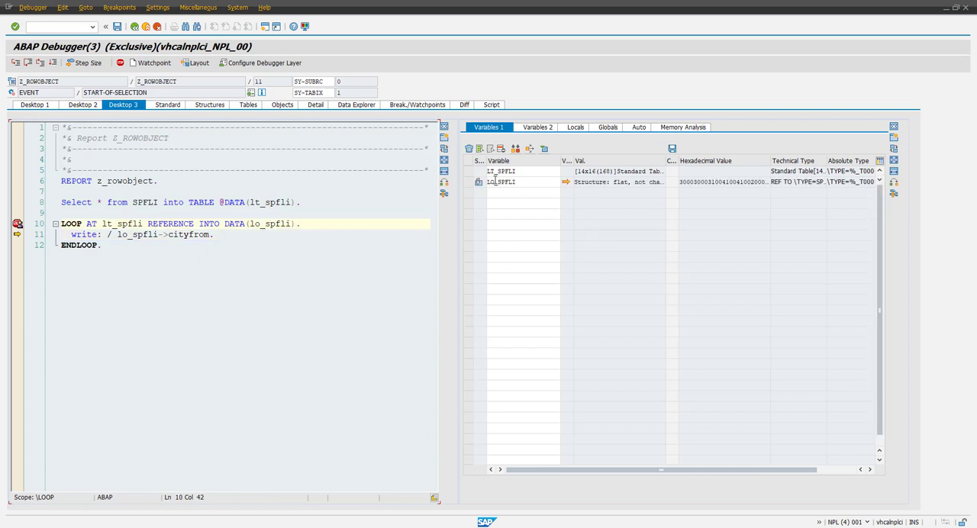
{"action": "double_click", "coordinate": [501, 182]}
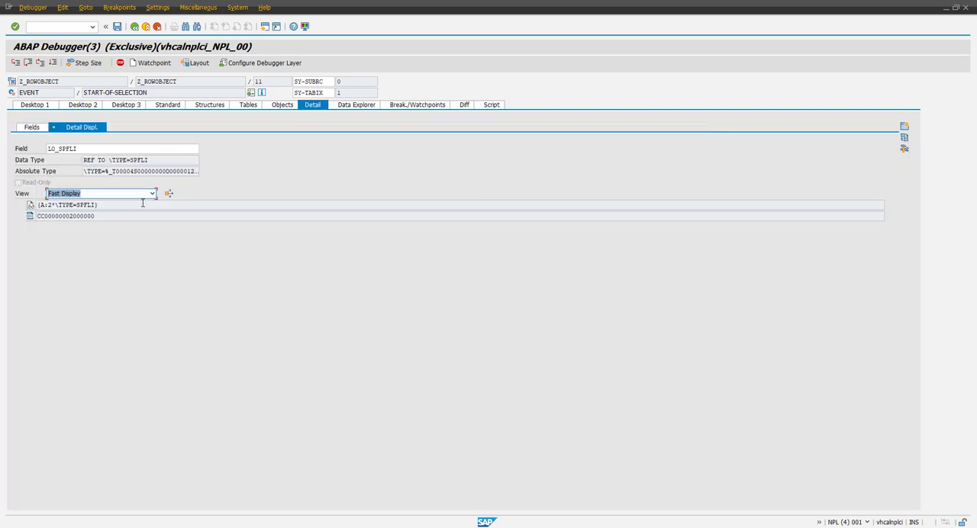
Step: Drill into the referenced SPFLI row to its CITYFROM value NEW YORK, then return to Desktop 3
{"action": "double_click", "coordinate": [79, 205]}
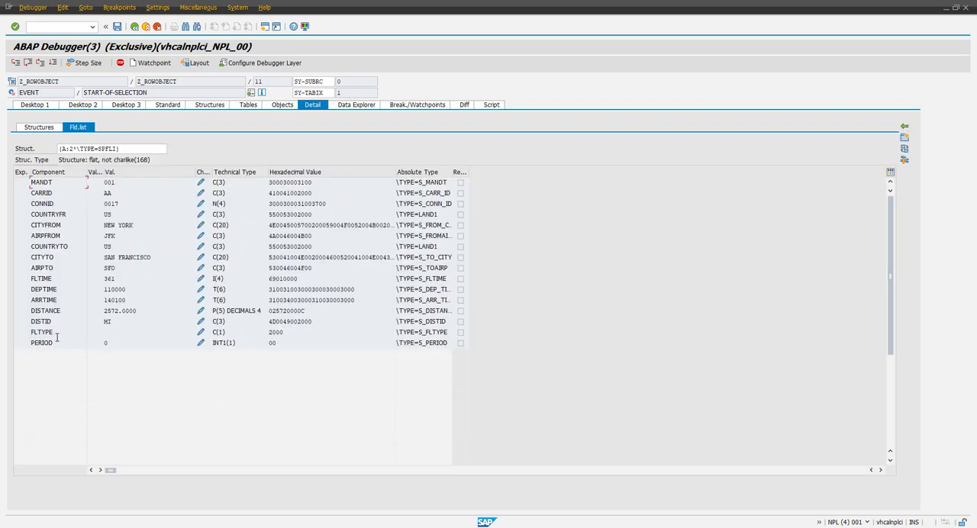
{"action": "double_click", "coordinate": [46, 226]}
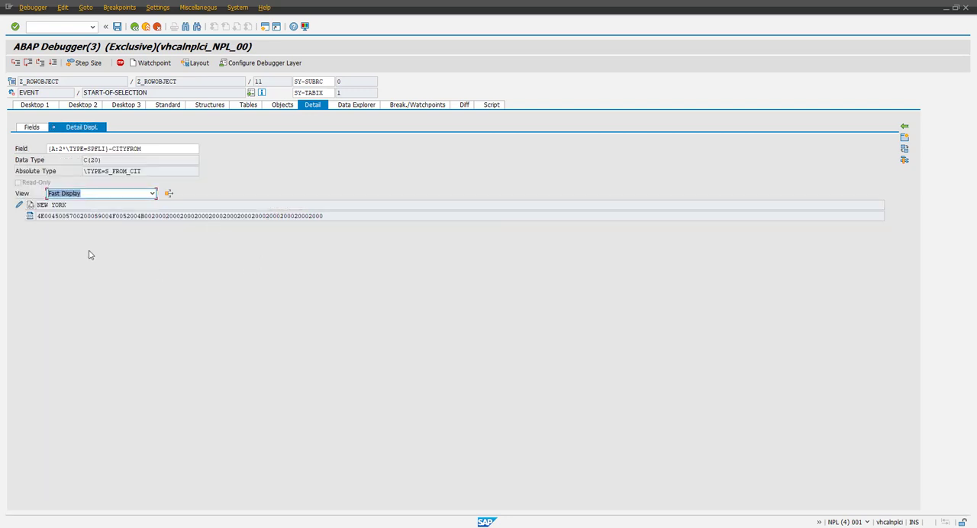
{"action": "left_click", "coordinate": [61, 204]}
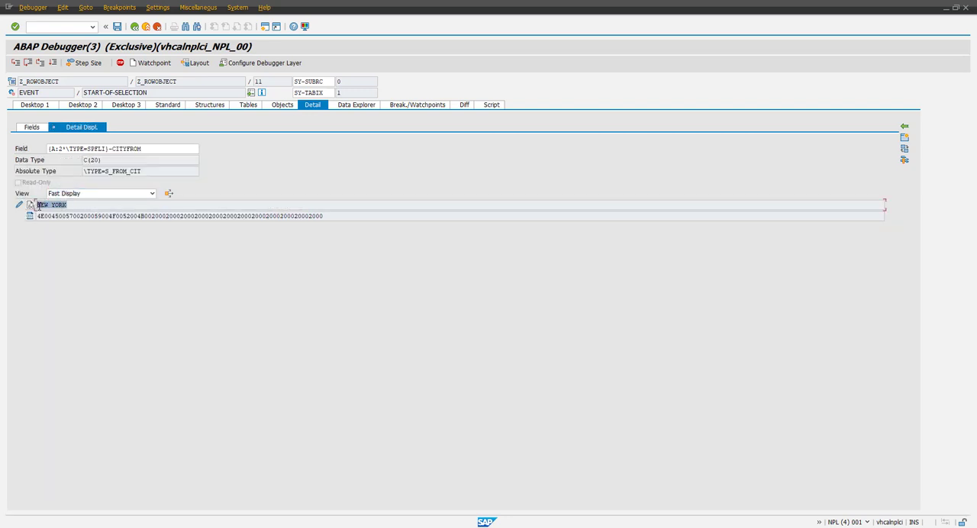
{"action": "left_click", "coordinate": [124, 105]}
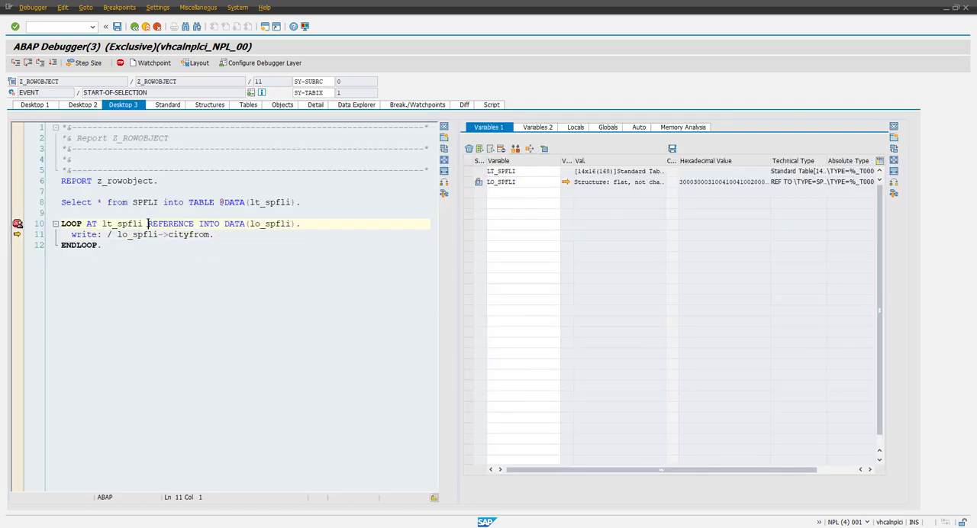
{"action": "left_click_drag", "start_coordinate": [148, 224], "coordinate": [197, 223]}
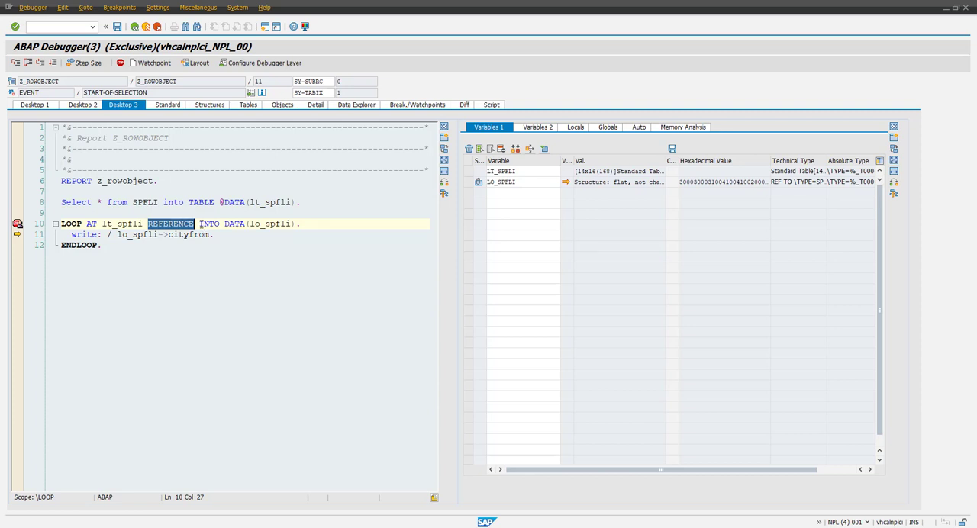
{"action": "left_click", "coordinate": [196, 223]}
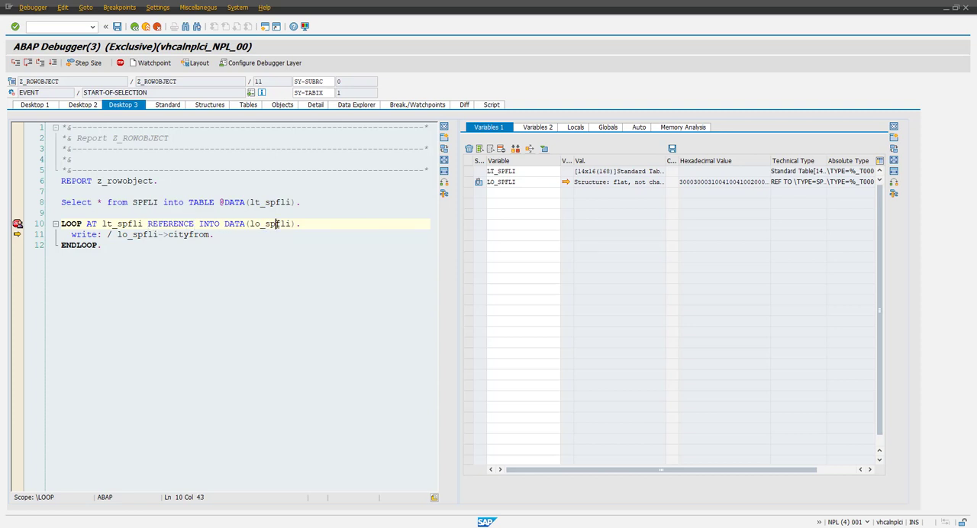
{"action": "left_click", "coordinate": [250, 224]}
{"action": "left_click_drag", "start_coordinate": [250, 223], "coordinate": [290, 224]}
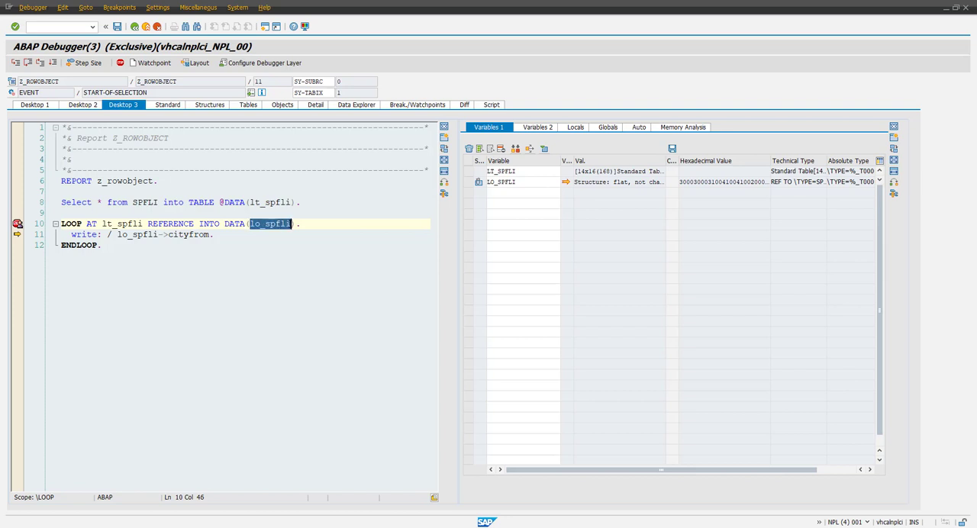
{"action": "double_click", "coordinate": [189, 234]}
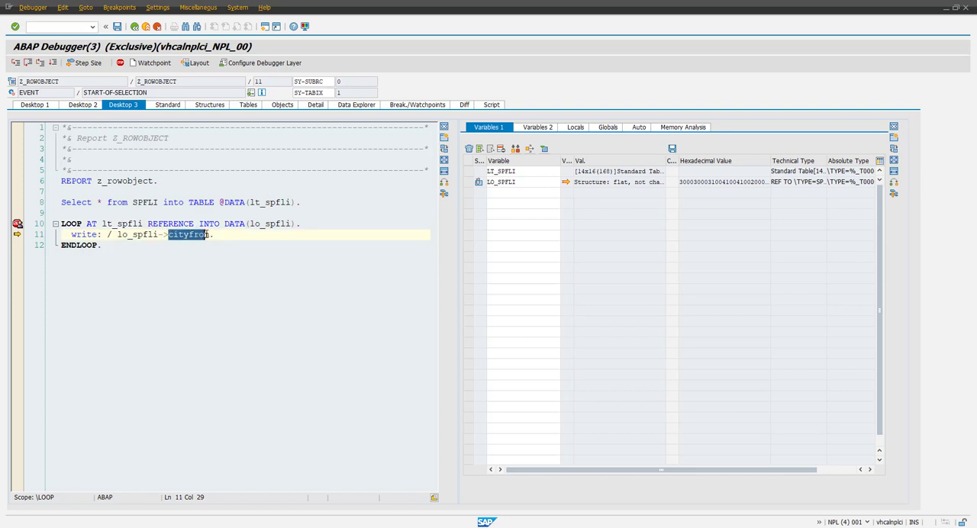
{"action": "left_click", "coordinate": [213, 235]}
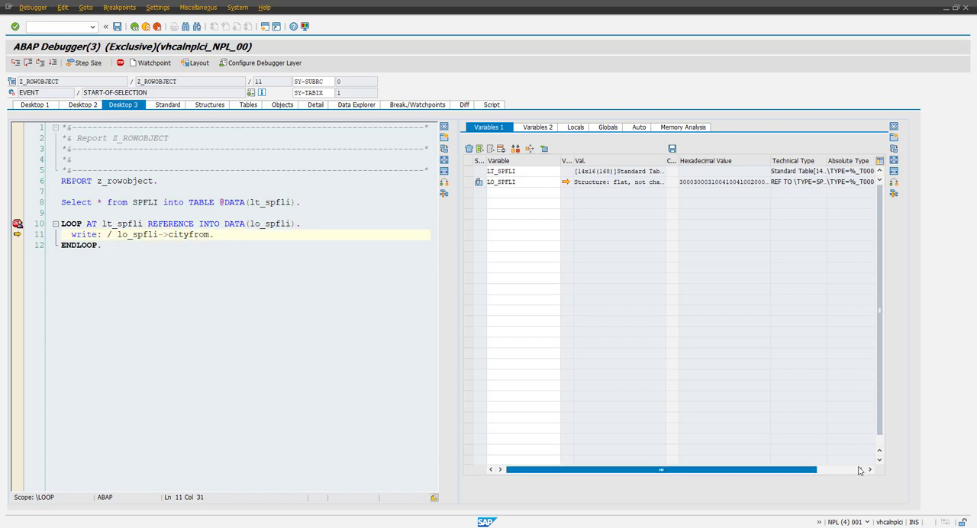